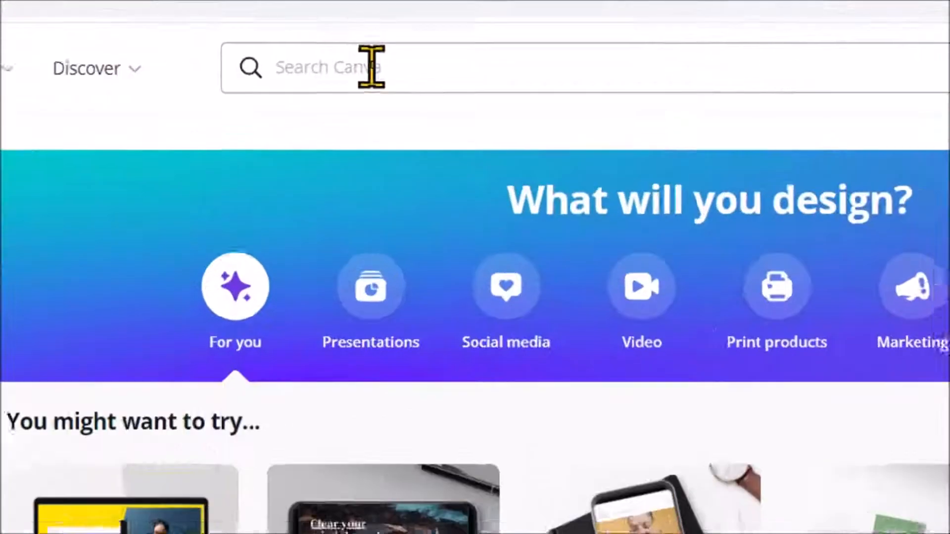
- Search the templates for "diwali" and narrow the results to the Facebook Post category
click(372, 65)
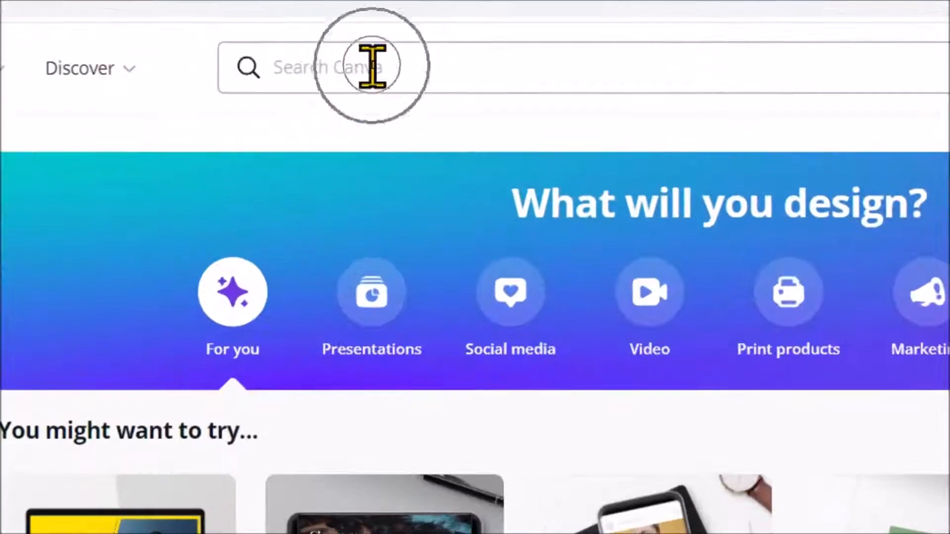
text(diwali)
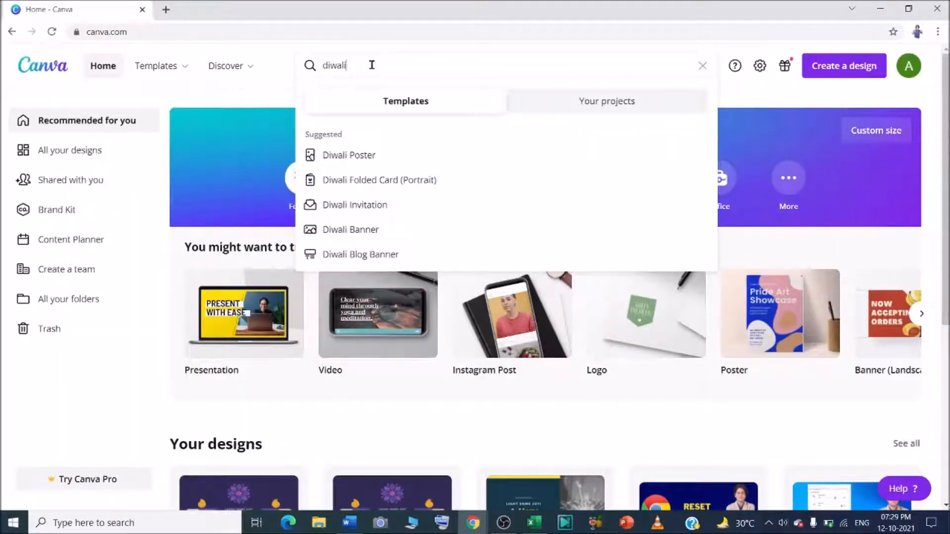
key(Return)
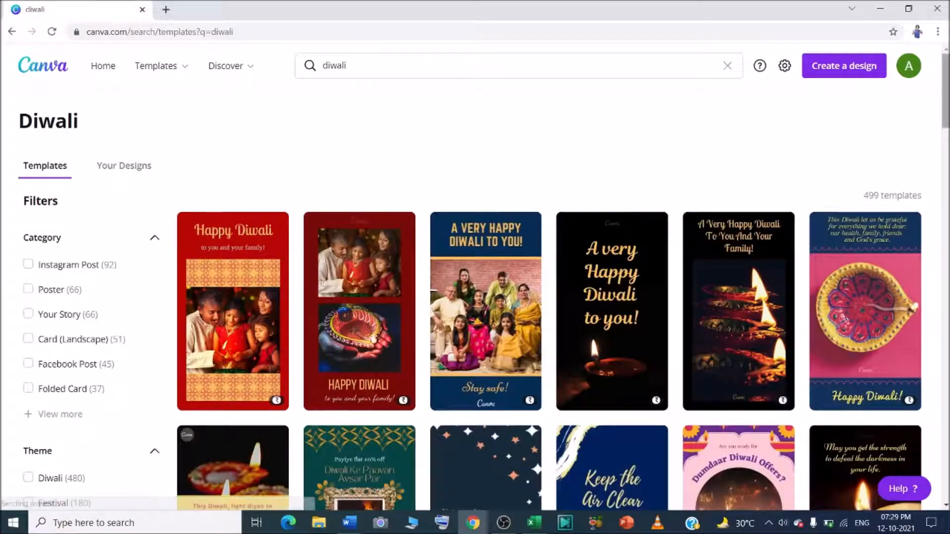
scroll(860, 186, down, 9)
scroll(549, 297, up, 10)
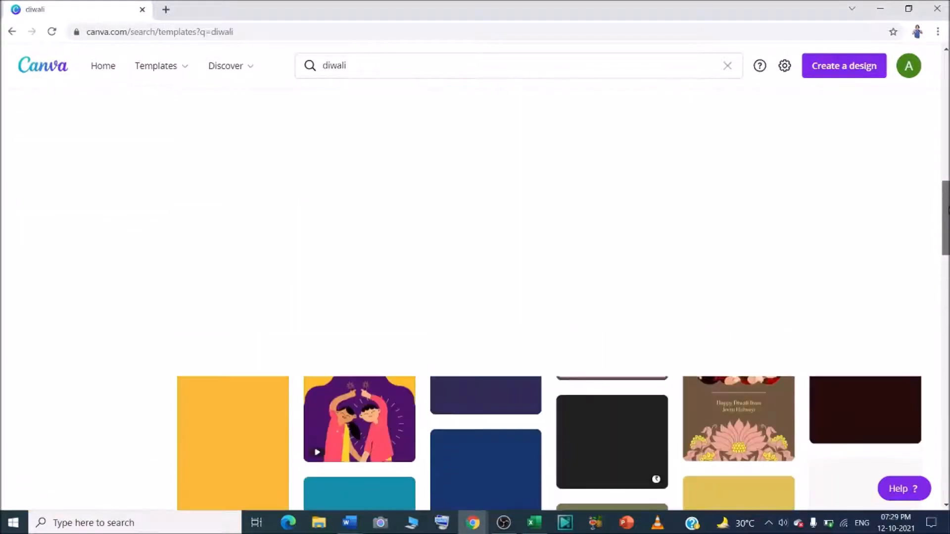
scroll(549, 297, up, 2)
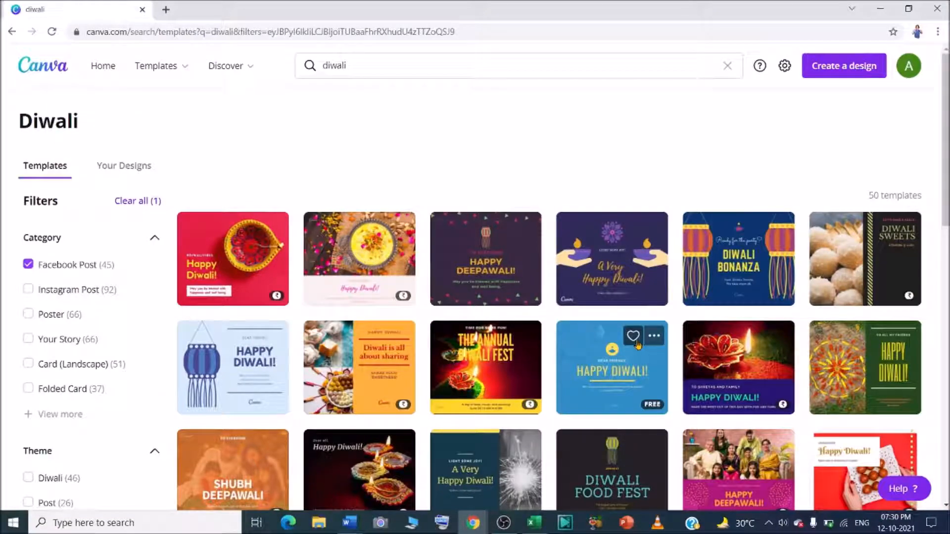
- Open the free blue and yellow "A Very Happy Diwali!" template with the grey sparkler photo for editing
drag(945, 139, 945, 186)
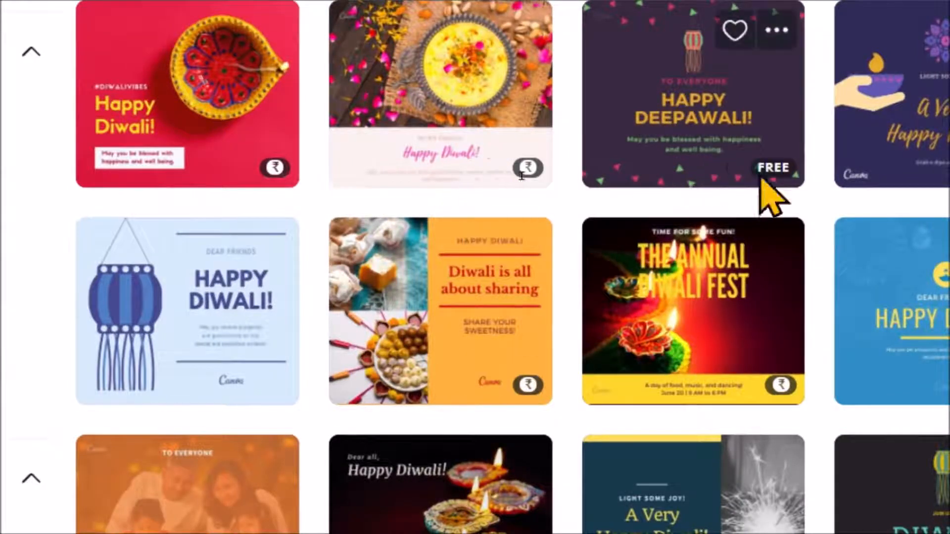
key(ctrl)
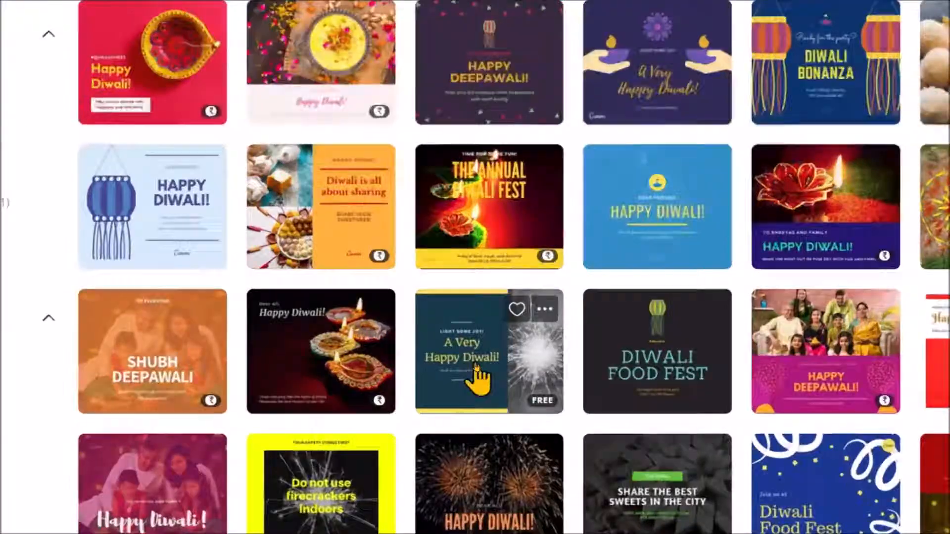
click(476, 367)
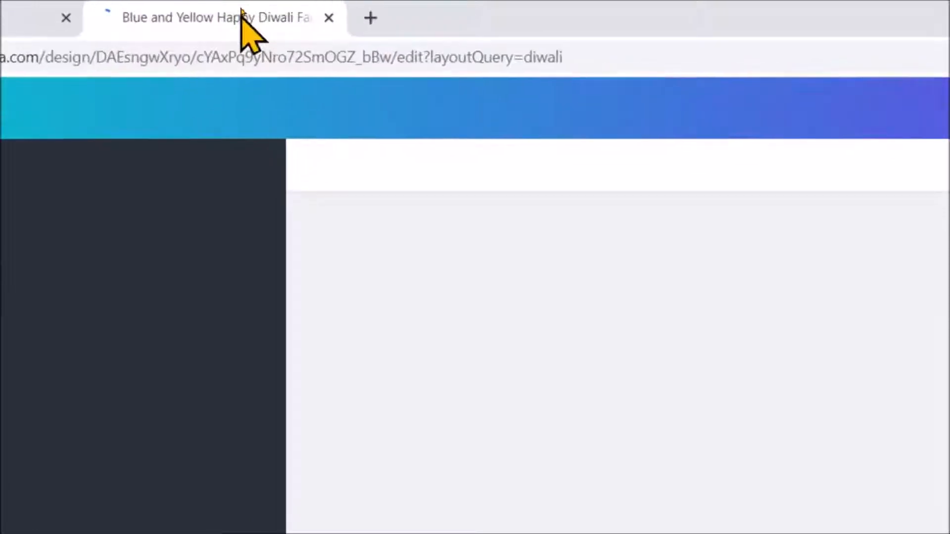
click(241, 8)
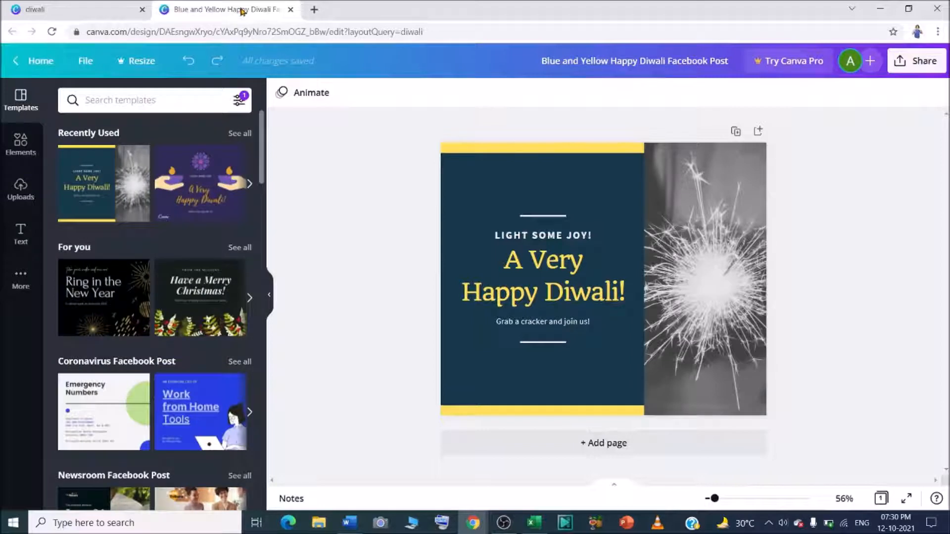
- Delete the words "A Very" from the heading, leaving only "Happy Diwali!"
click(559, 289)
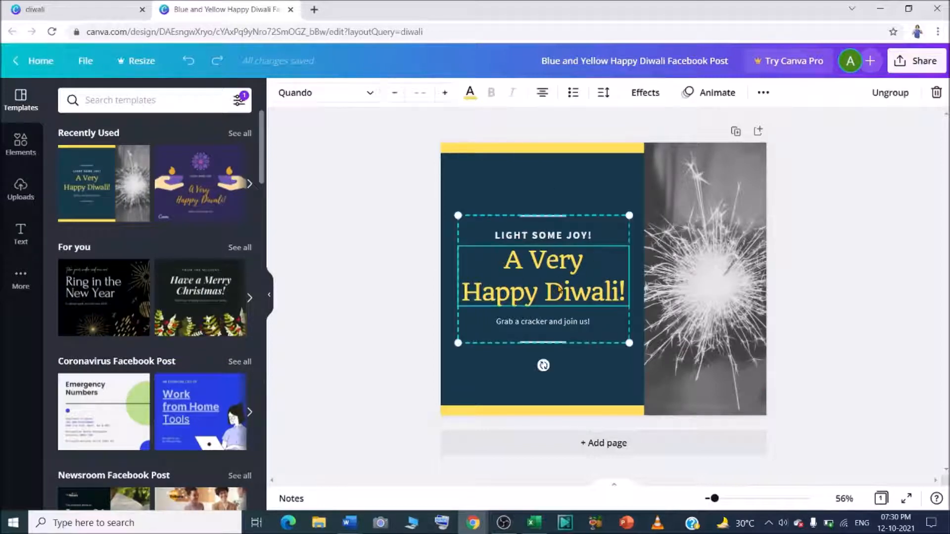
drag(560, 265, 504, 262)
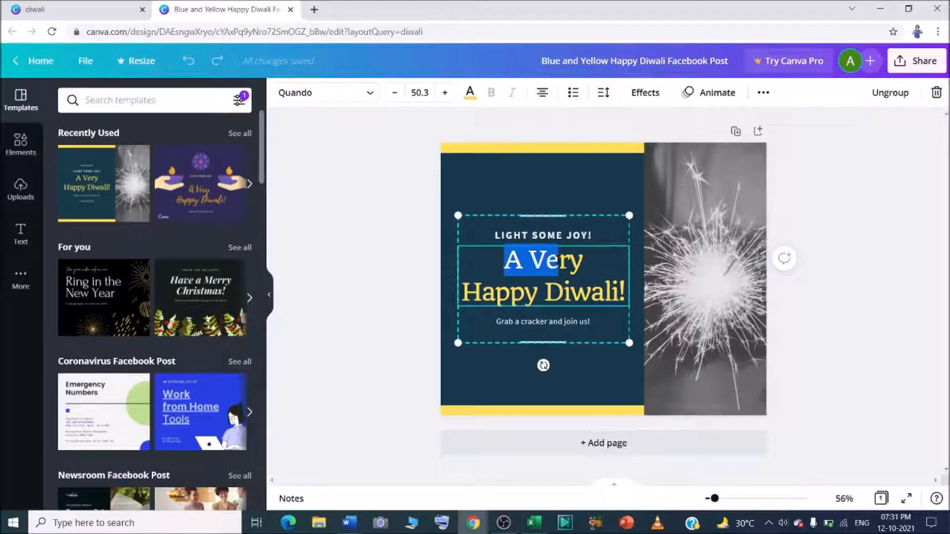
key(Delete)
key(Delete)
key(Delete)
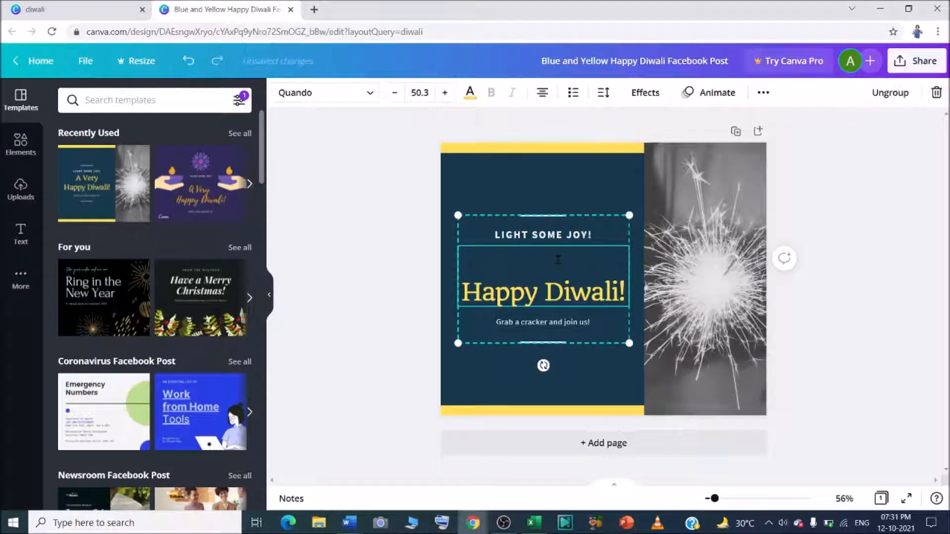
click(567, 328)
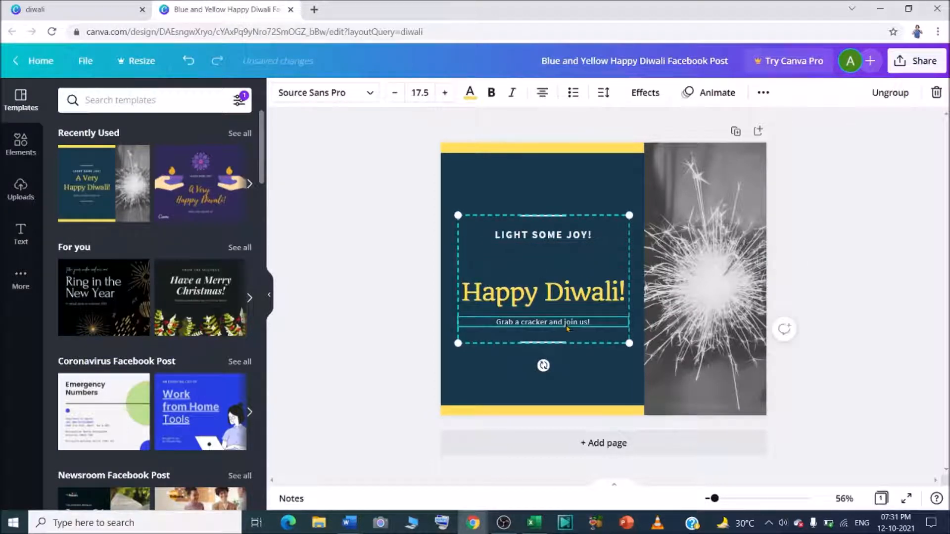
- Change the post's background colour to the deep violet from the default colours
click(574, 366)
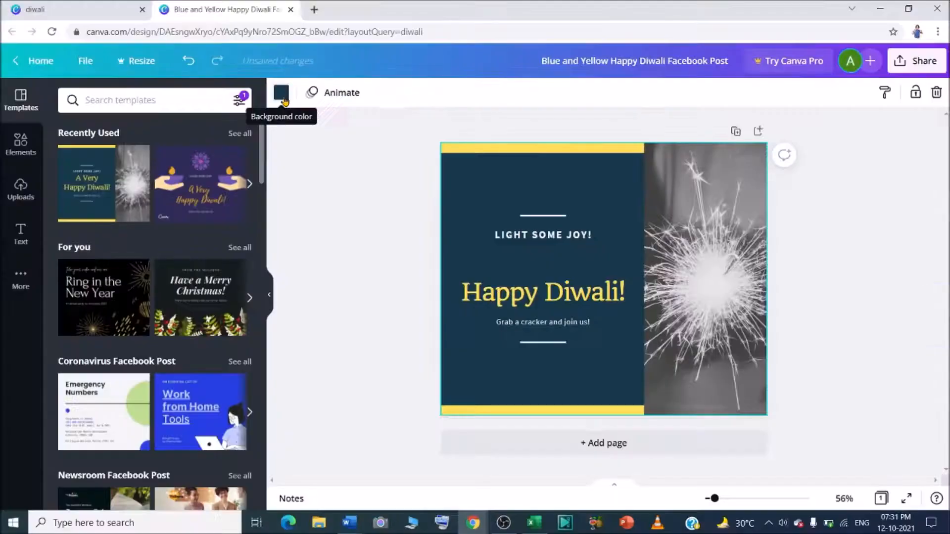
click(282, 94)
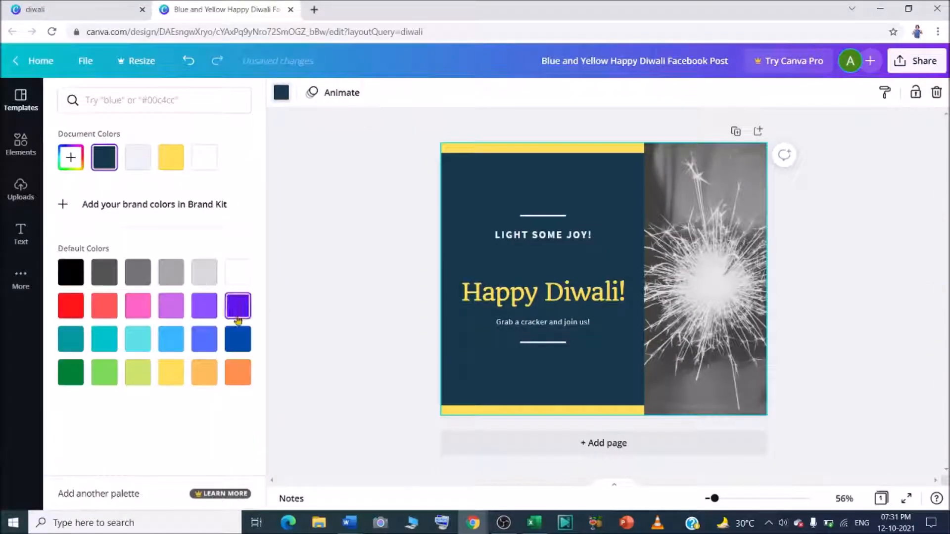
click(238, 307)
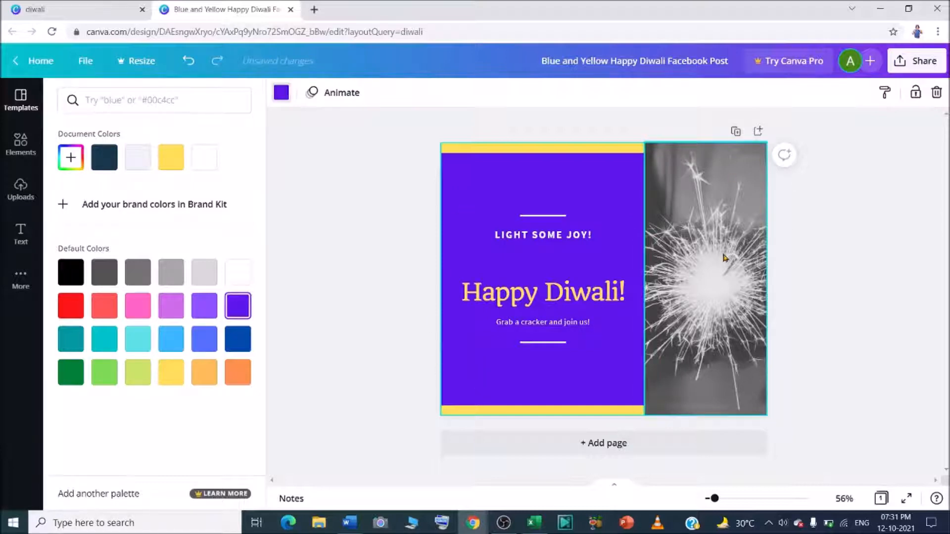
- Upload the image firework-g63ac113f2_640 from the Downloads folder
click(671, 289)
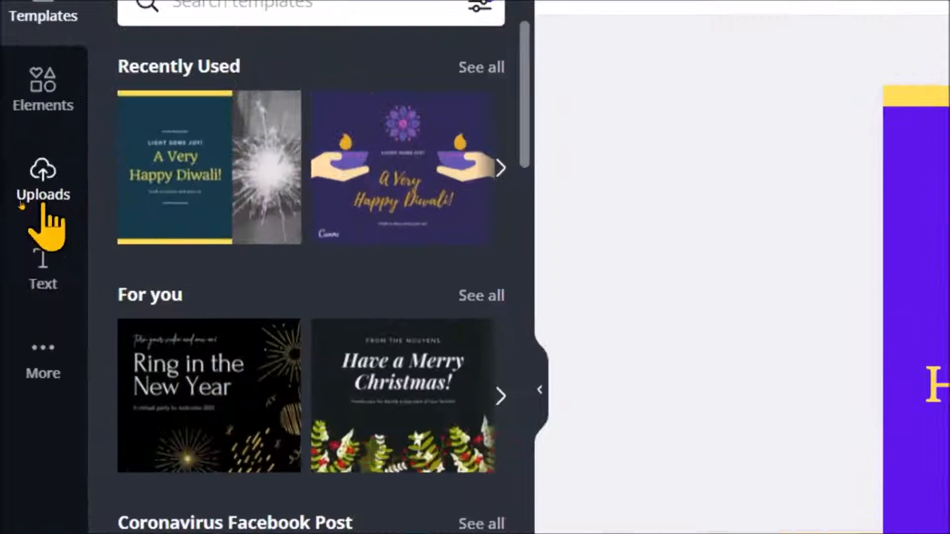
click(21, 200)
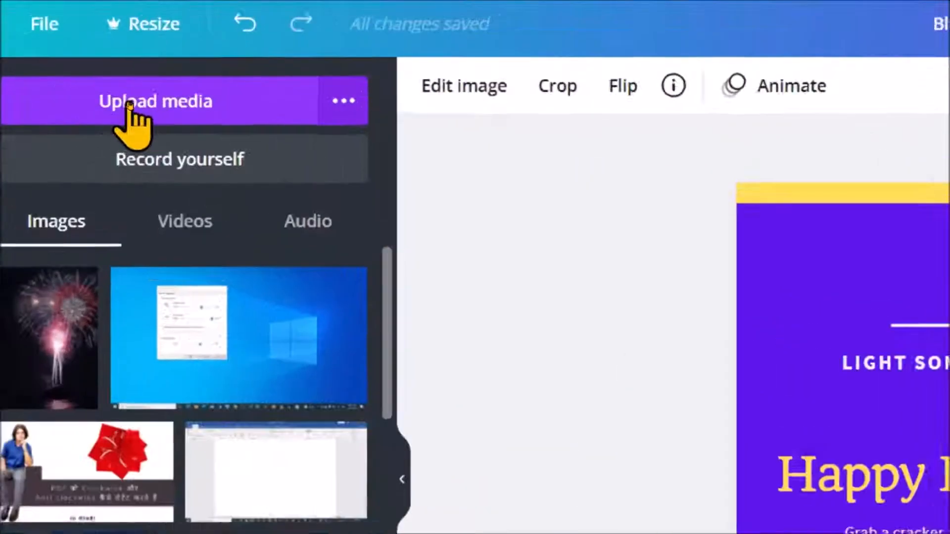
click(128, 101)
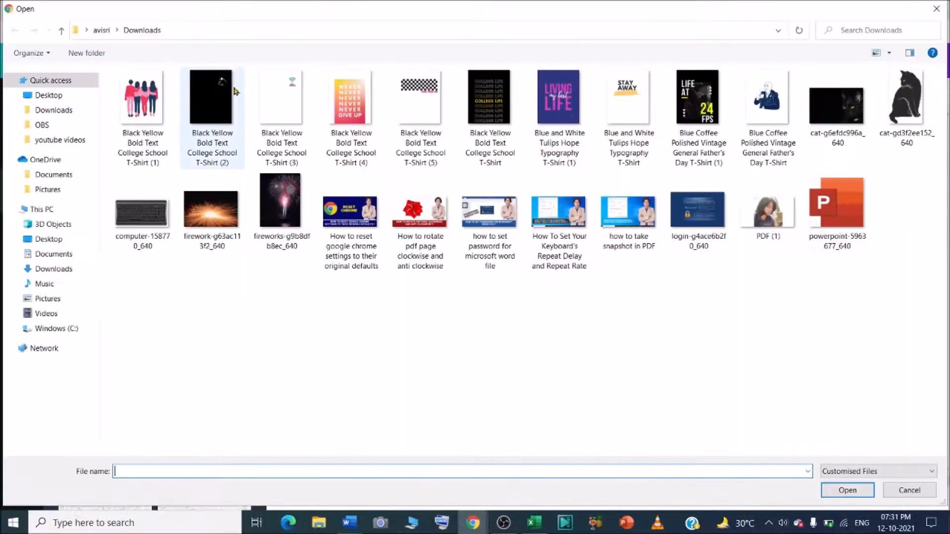
click(215, 232)
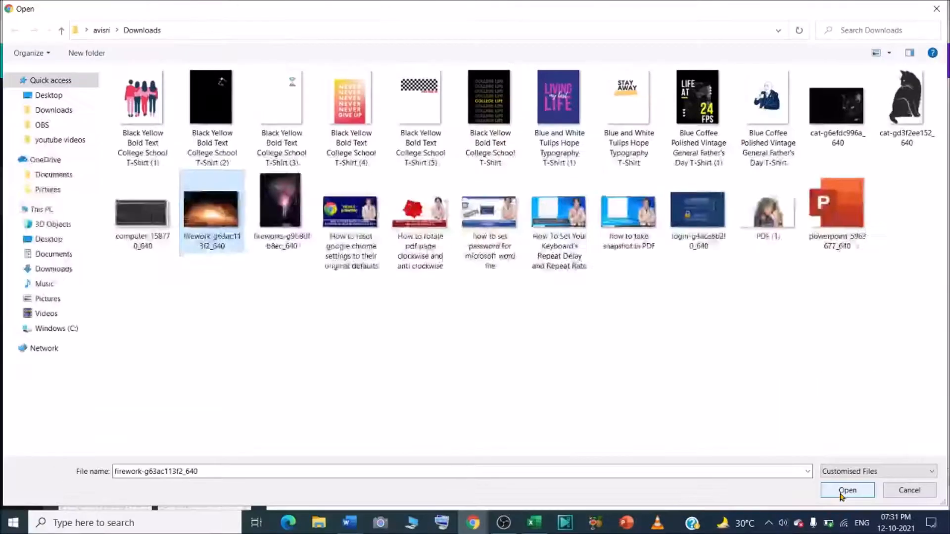
click(841, 495)
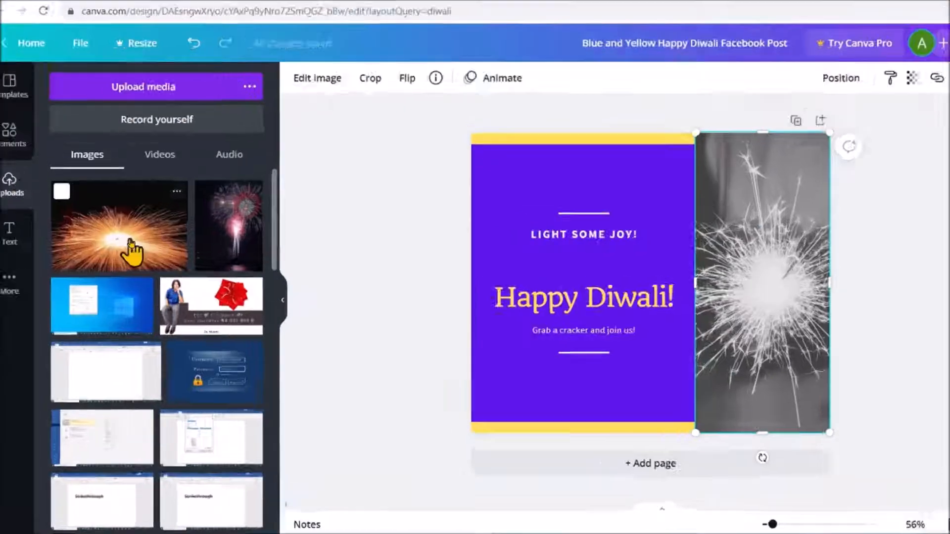
- Add the uploaded orange firework image to the post and delete the grey sparkler photo
click(131, 242)
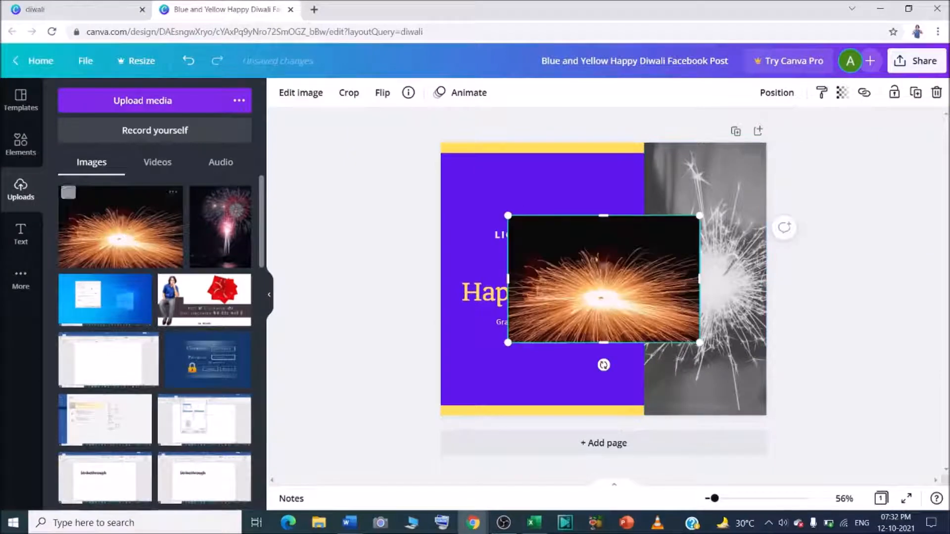
drag(660, 266, 670, 284)
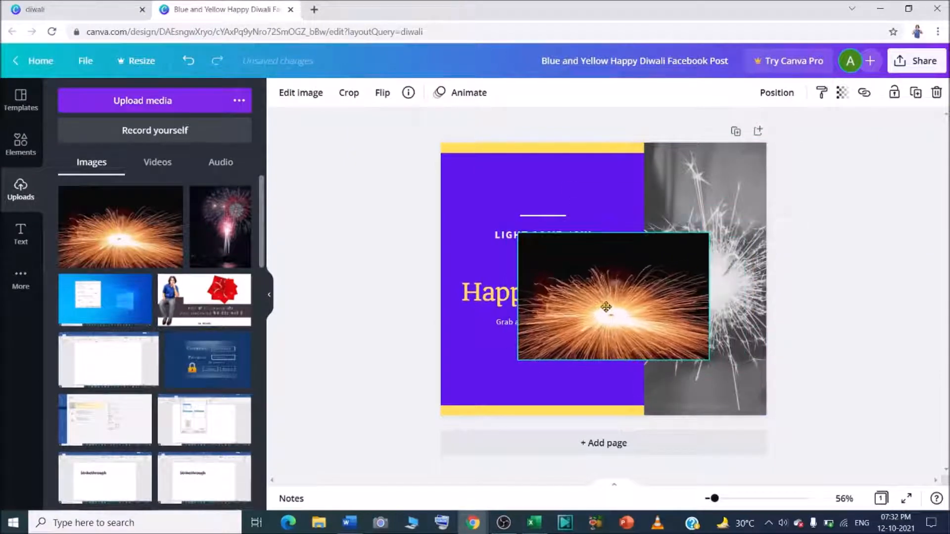
click(728, 192)
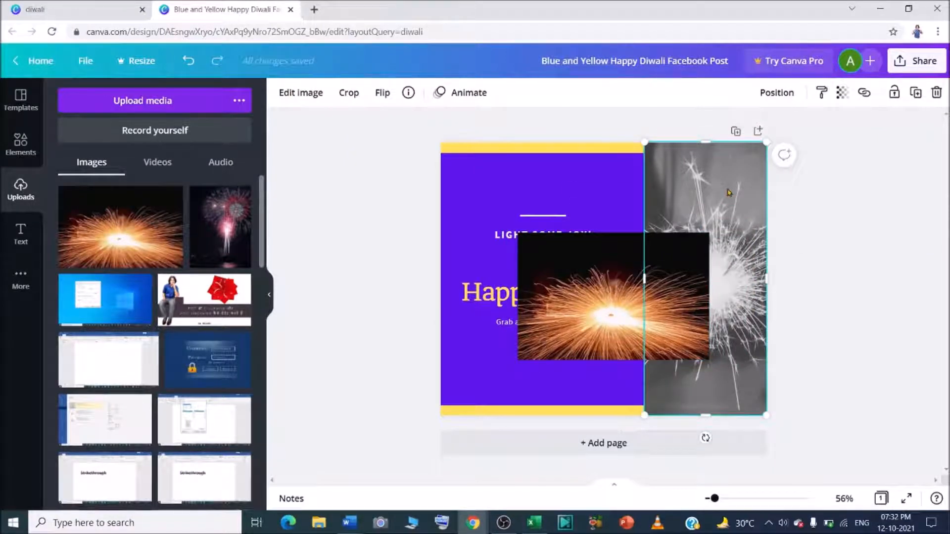
key(Delete)
- Move the firework image to the post's right edge and crop it to fill the full-height area beside the yellow bars
drag(659, 281, 713, 255)
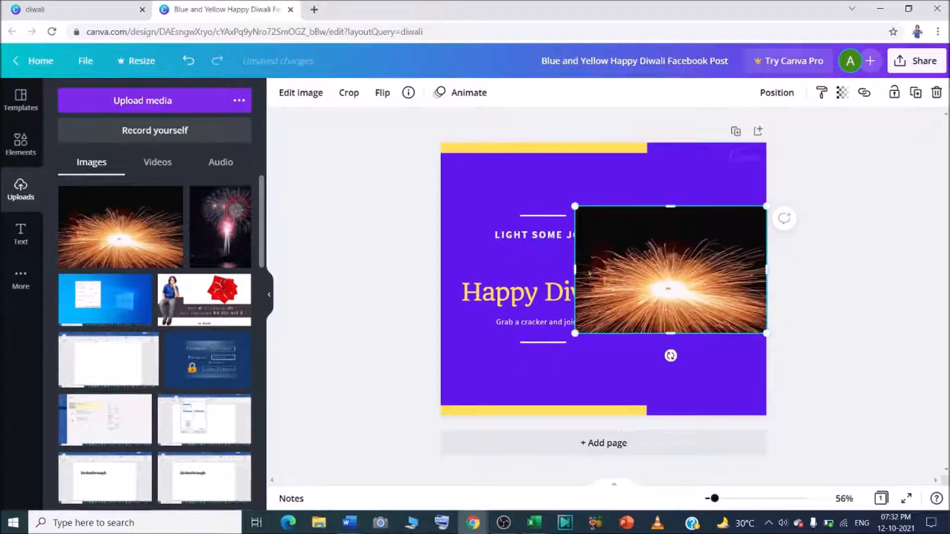
drag(595, 266, 643, 264)
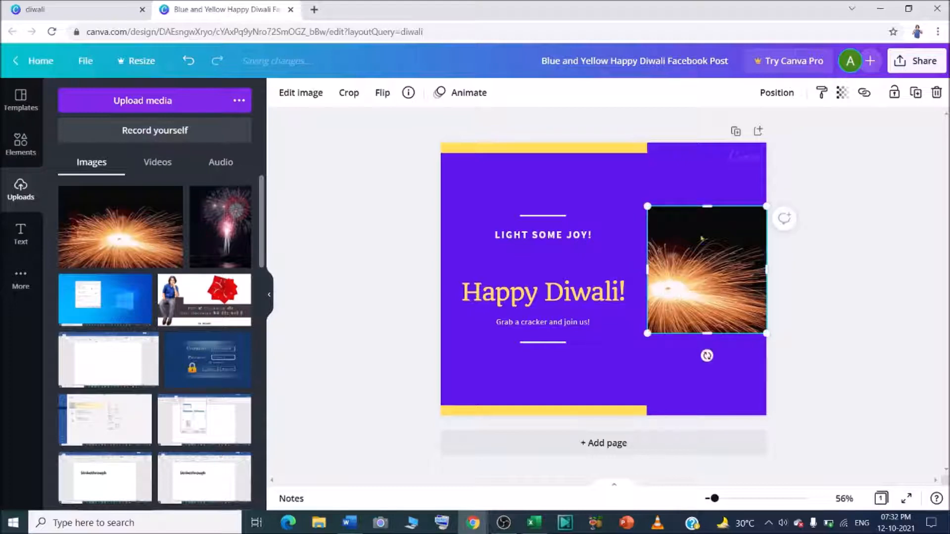
drag(707, 207, 711, 143)
drag(707, 333, 723, 415)
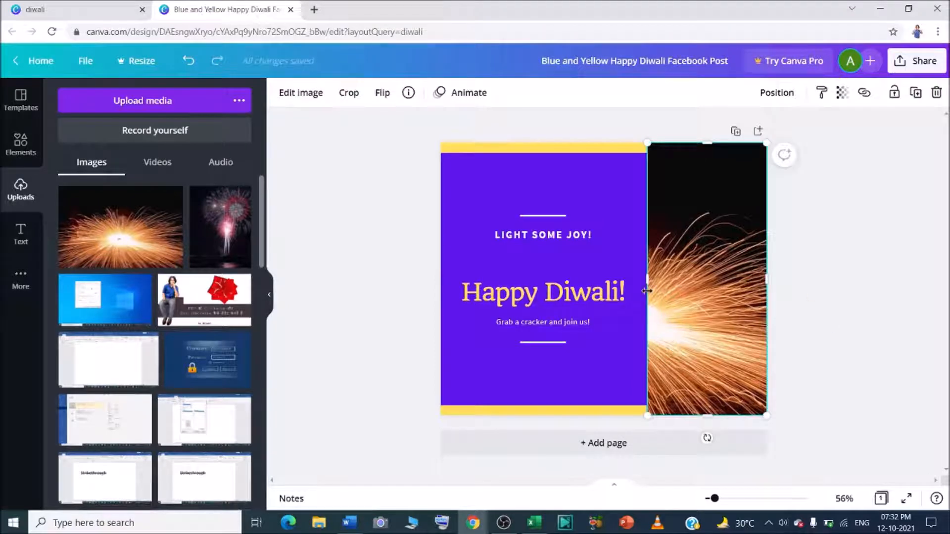
- Try widening the firework image toward the heading, and bring its left edge back to the end of the yellow bars
drag(647, 291, 625, 297)
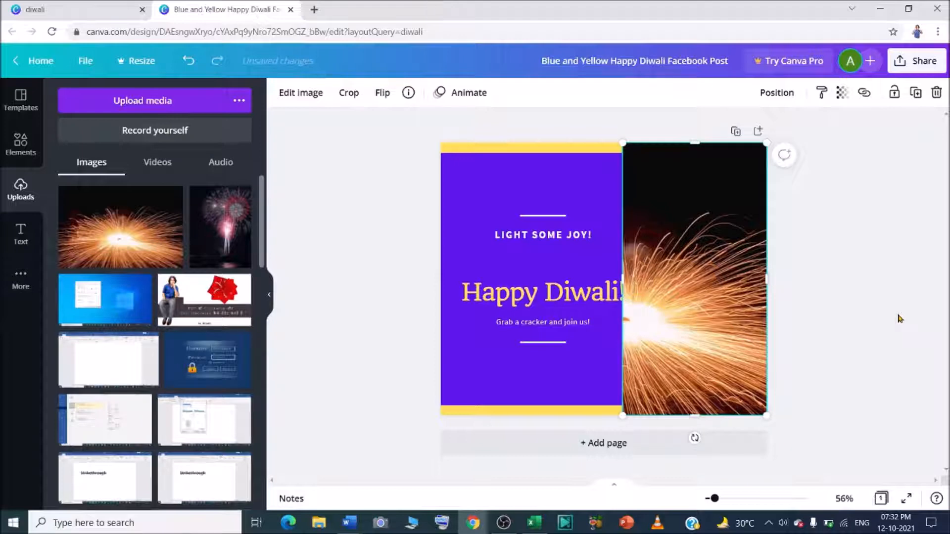
click(899, 318)
click(634, 284)
drag(625, 280, 646, 280)
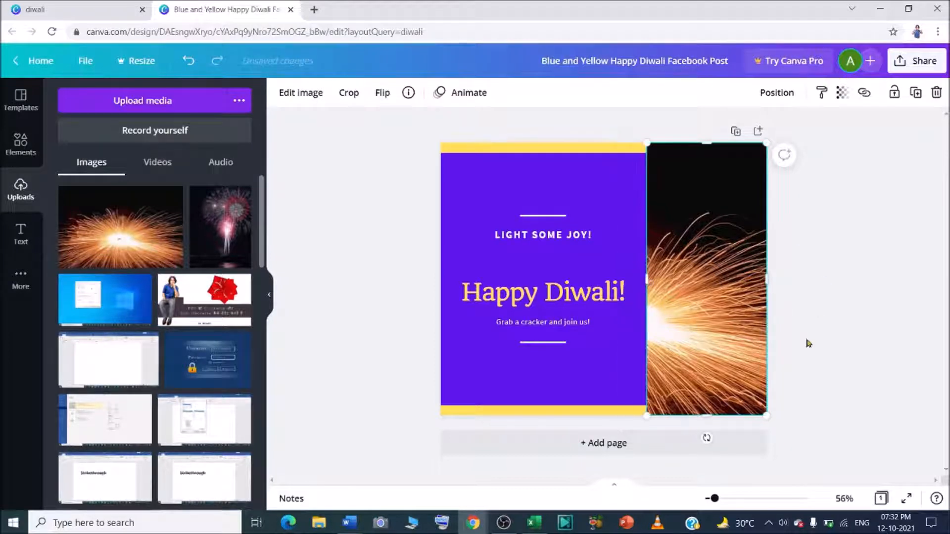
click(856, 300)
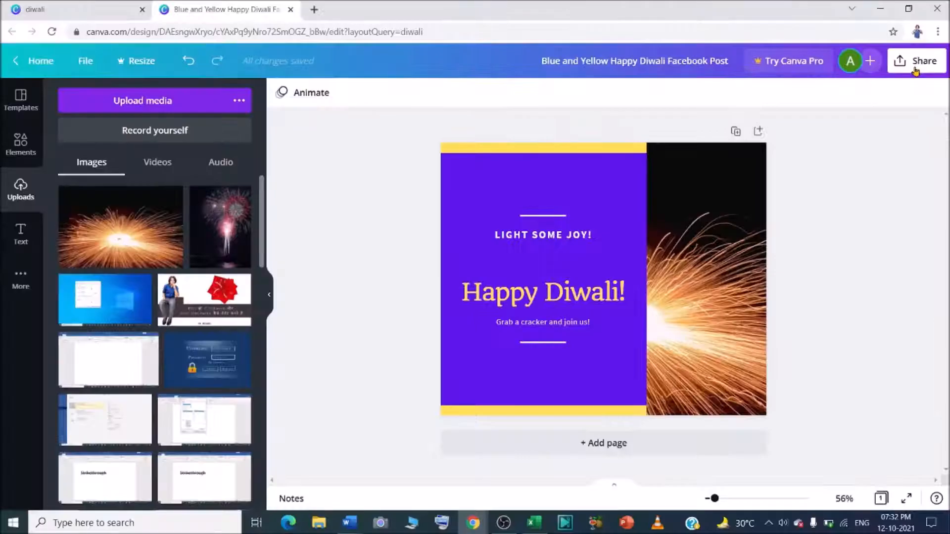
- Open the design's download settings and keep PNG as the file type
click(880, 75)
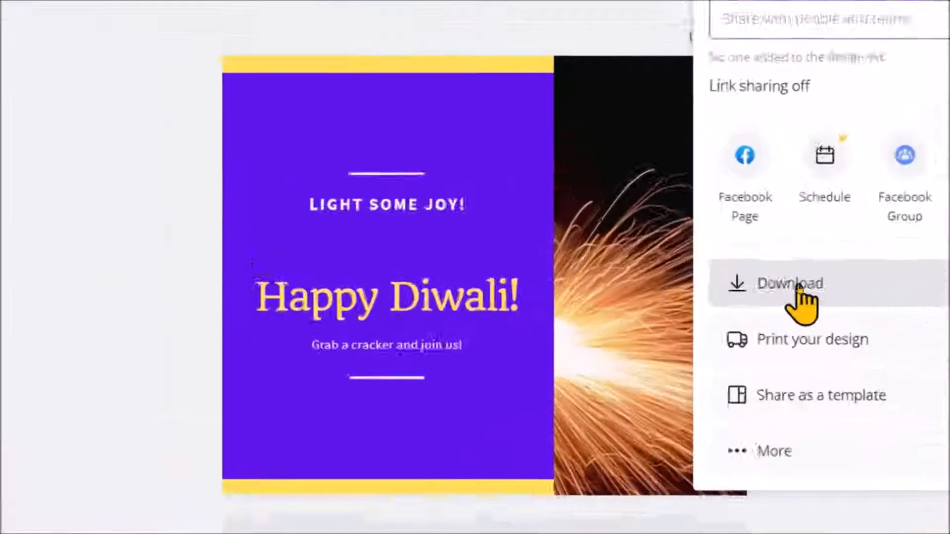
click(798, 285)
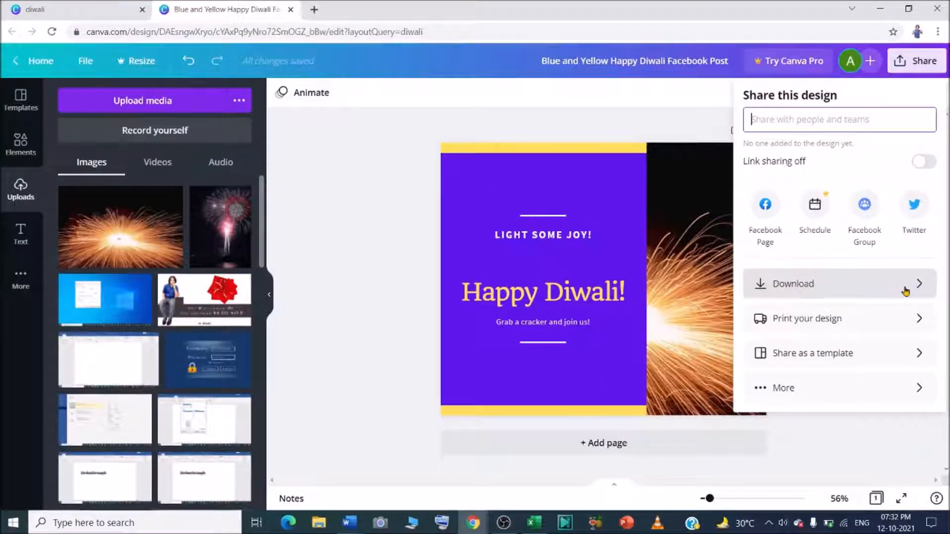
click(905, 291)
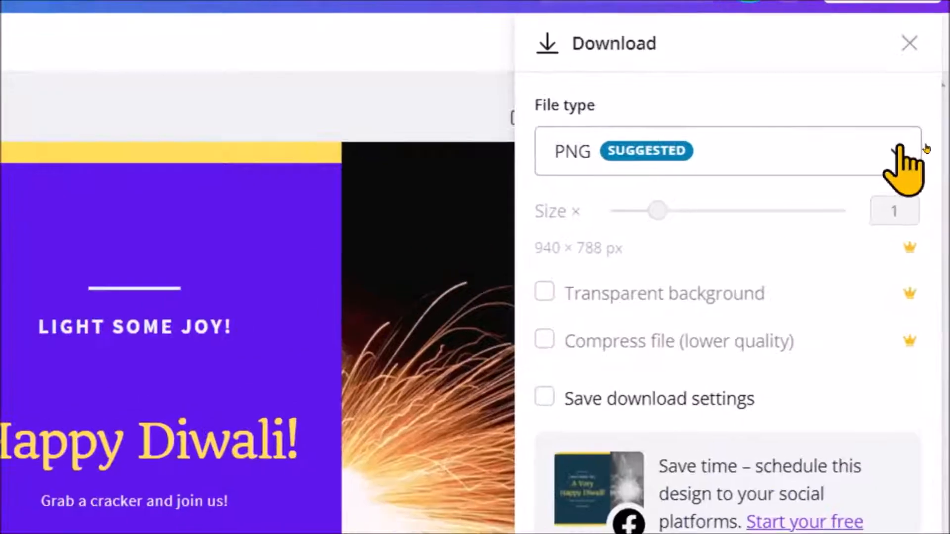
click(904, 151)
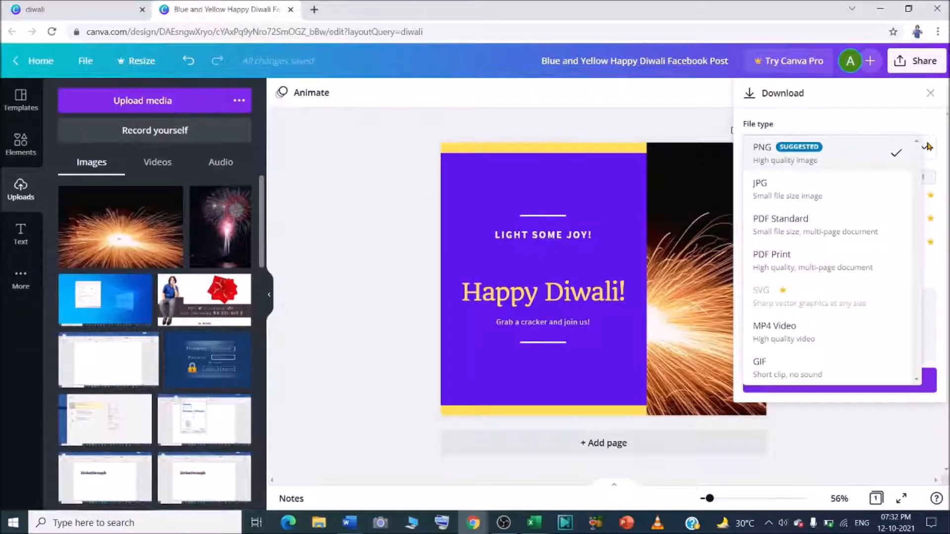
click(927, 147)
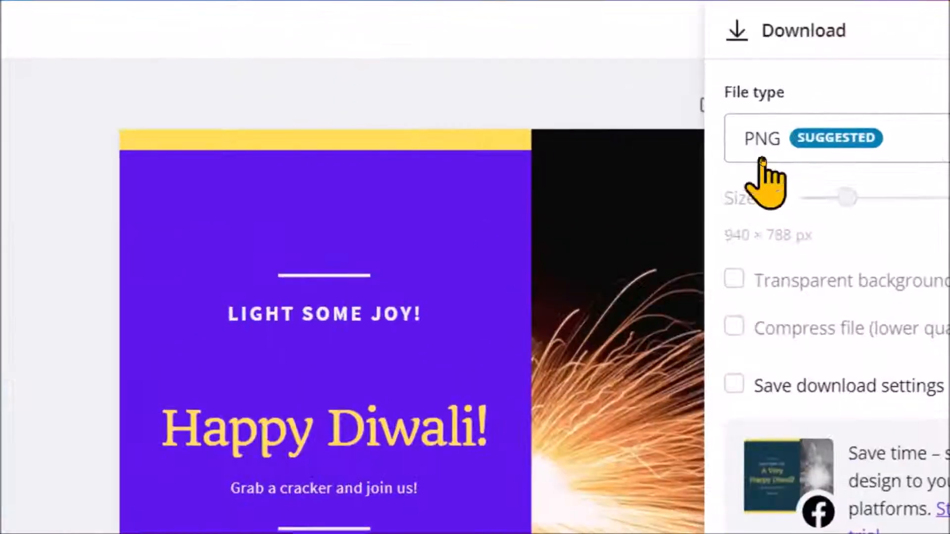
- Try to adjust the size setting of the PNG download, and dismiss the Canva Pro trial offer
click(762, 157)
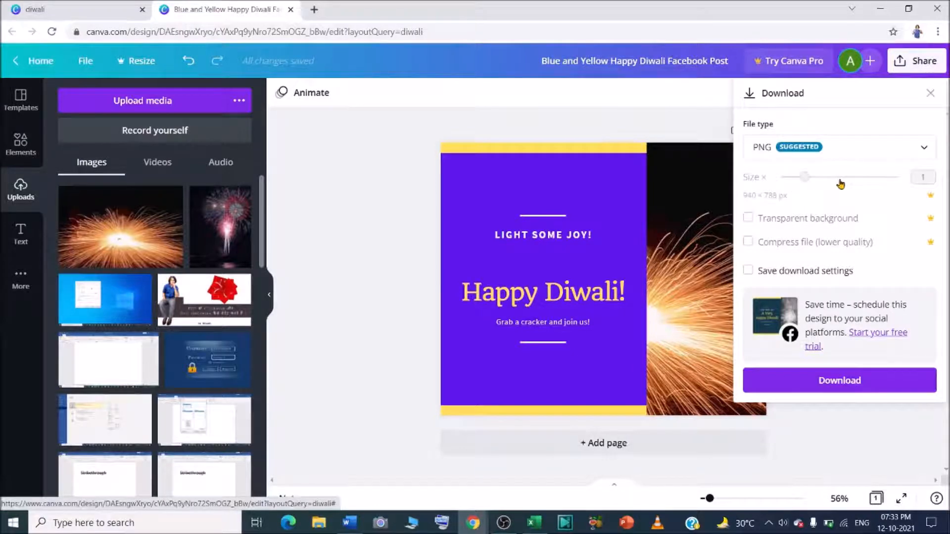
click(858, 184)
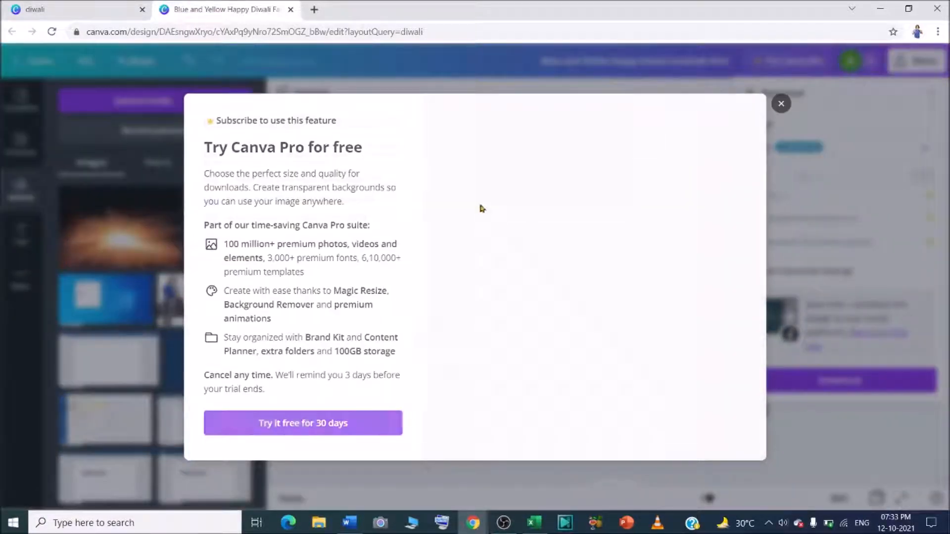
click(780, 104)
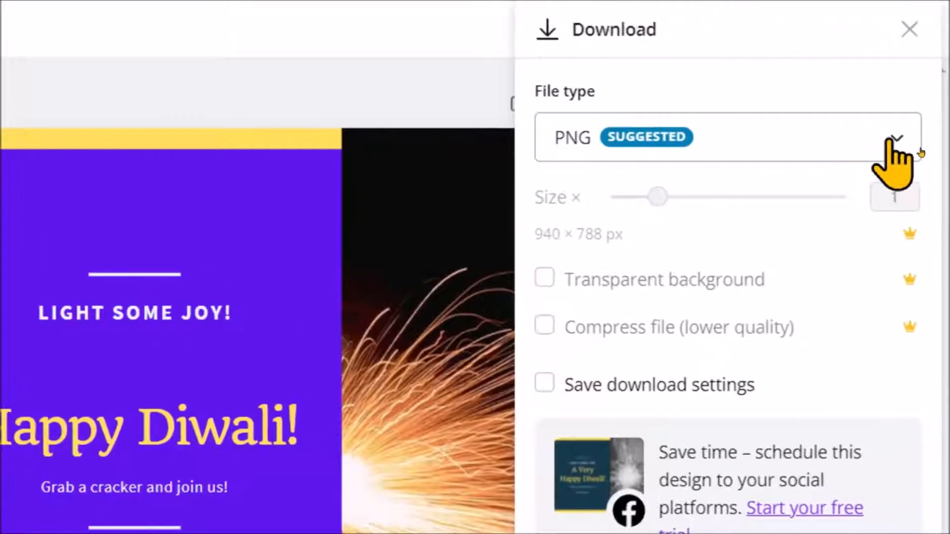
- Download the Diwali post with PNG as the file type, and open the downloaded image file
click(894, 141)
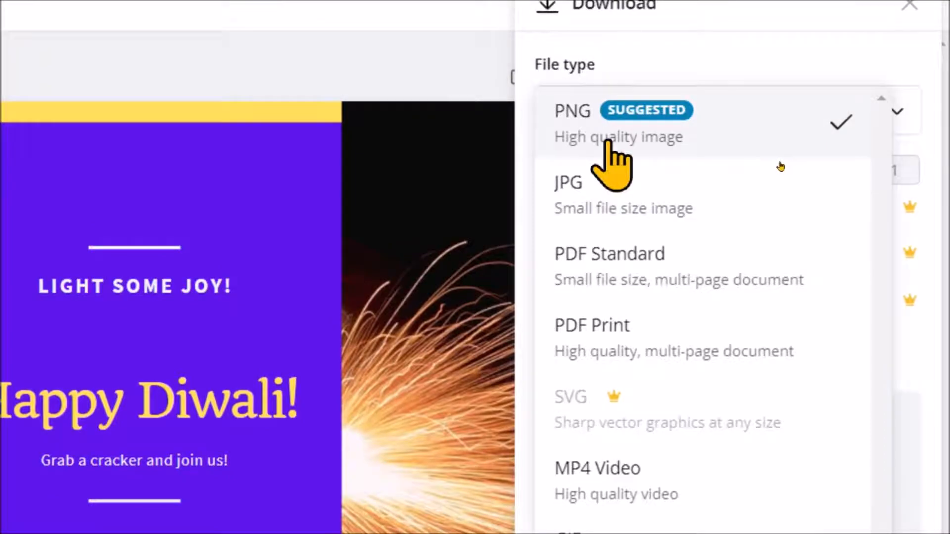
click(609, 144)
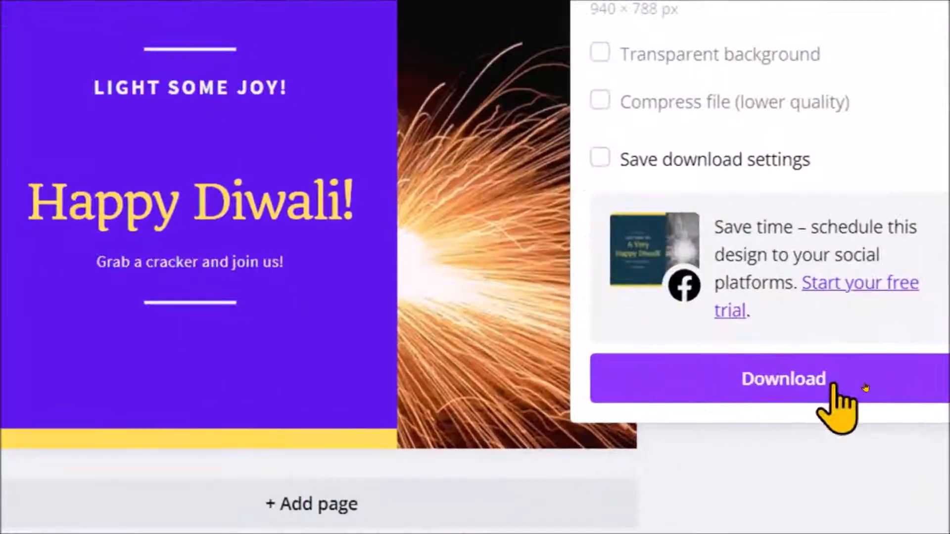
click(865, 386)
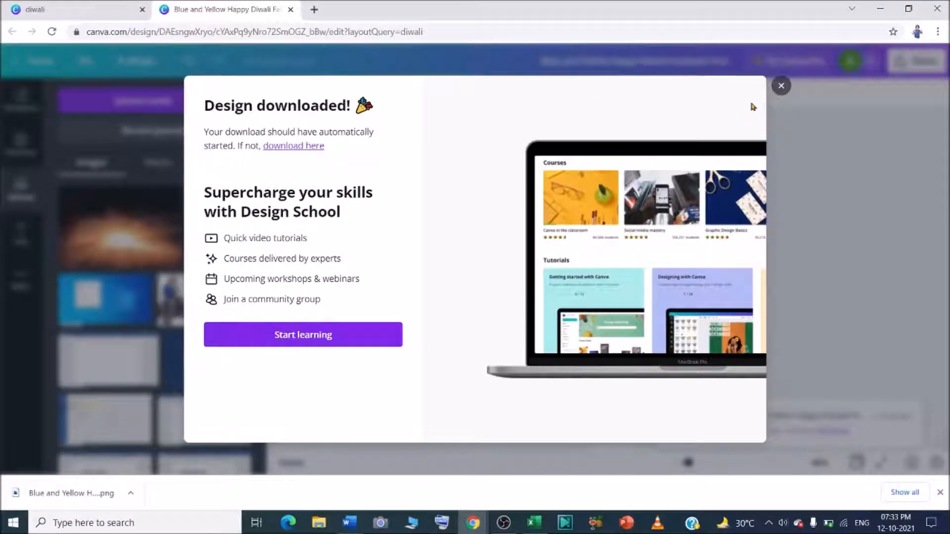
click(782, 86)
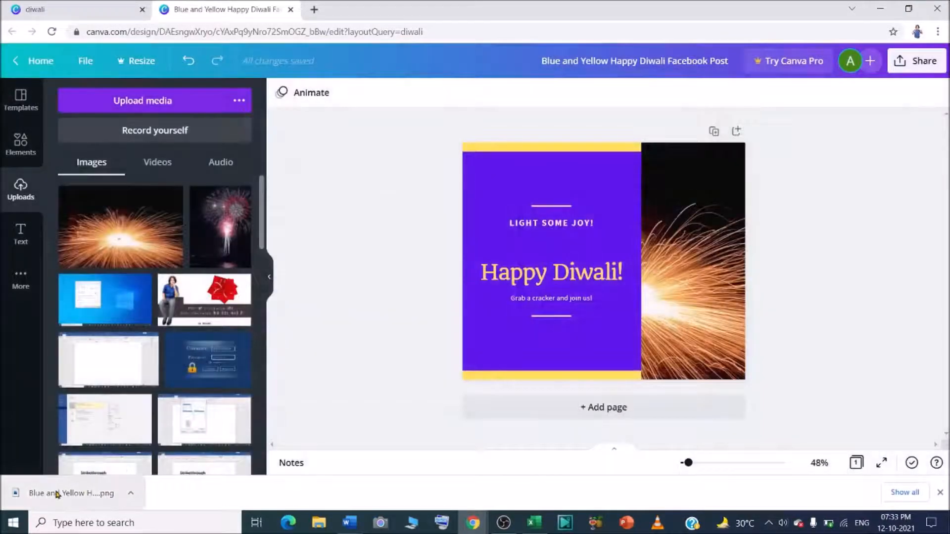
click(56, 494)
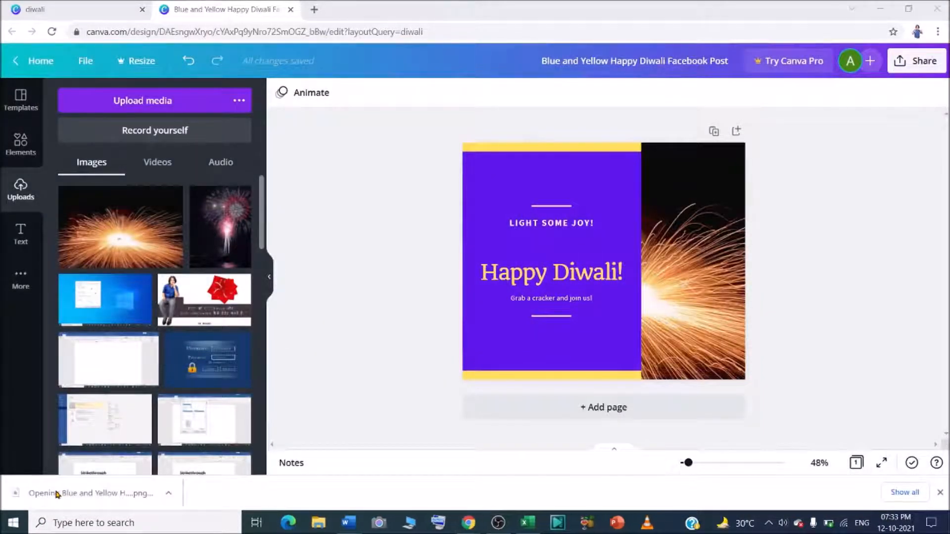